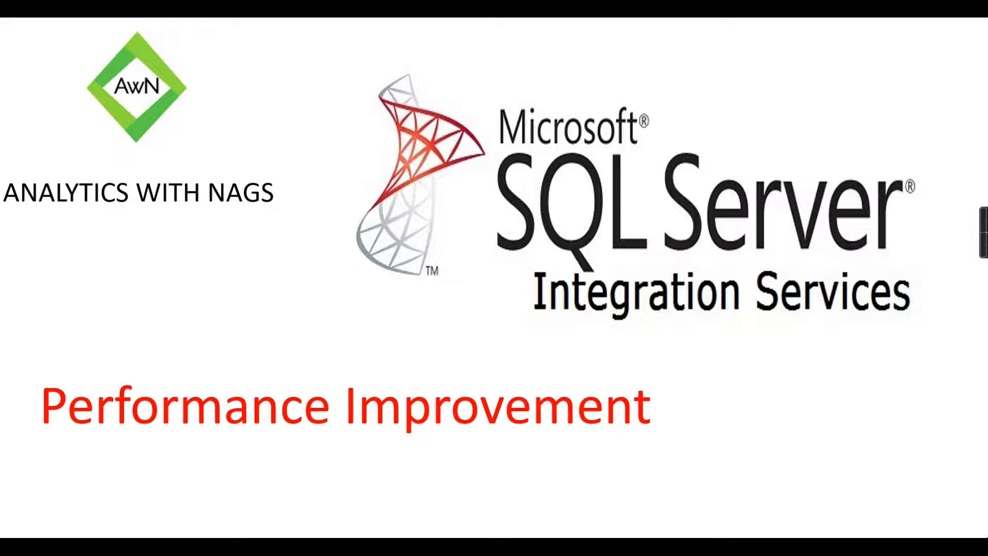
left_click(602, 255)
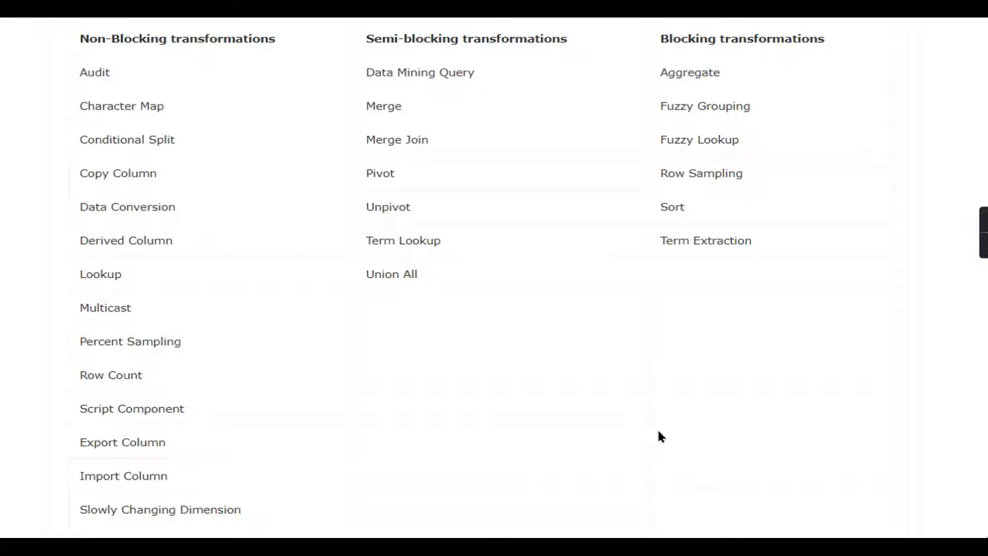
left_click(804, 332)
left_click(765, 335)
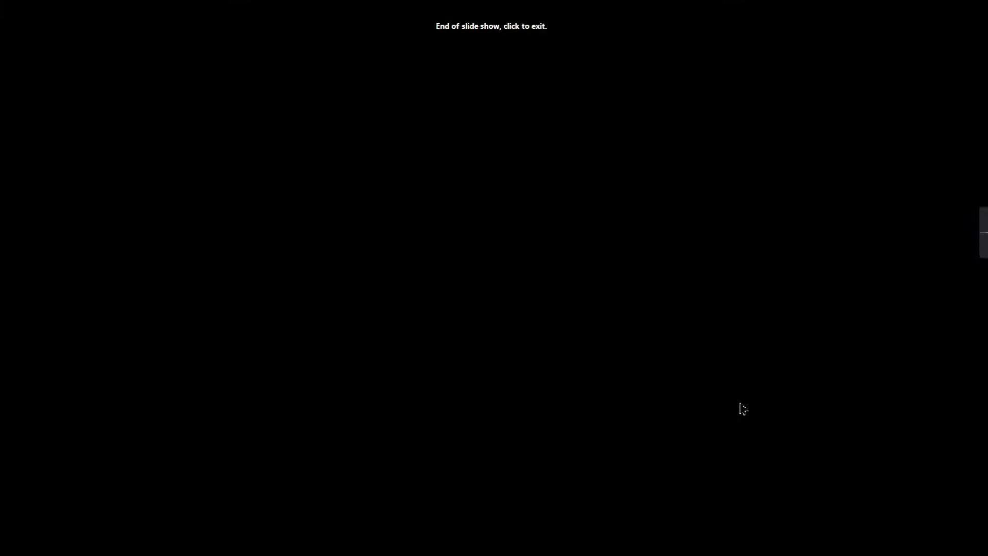
left_click(743, 407)
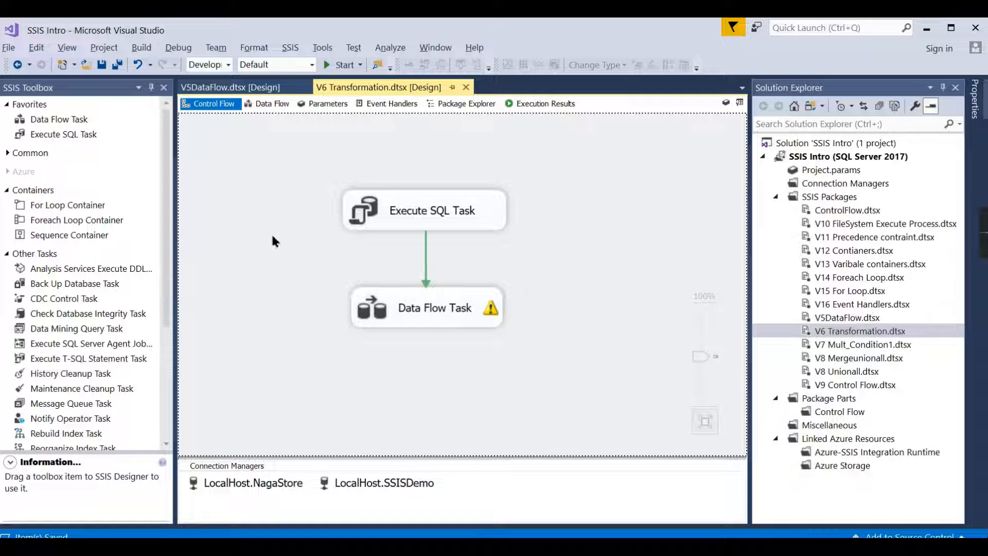
Step: Look at the Data Flow Task in V6 Transformation and open the V8 Unionall and V5DataFlow packages
double_click(369, 311)
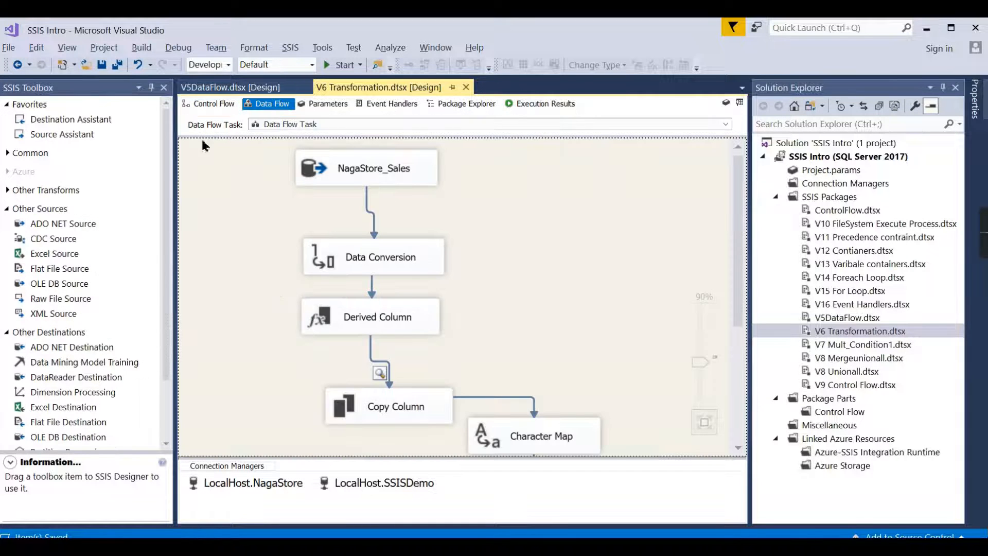
left_click(209, 103)
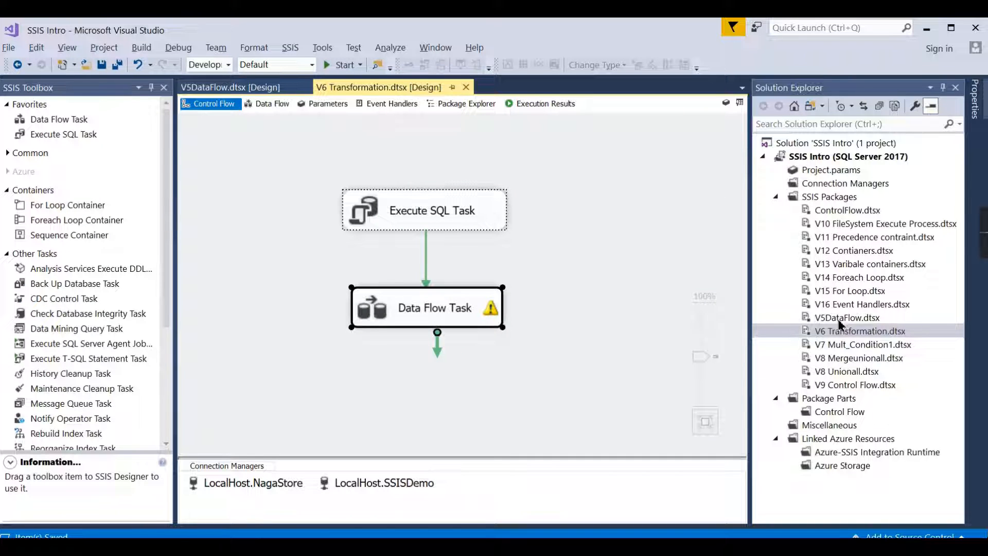
double_click(846, 371)
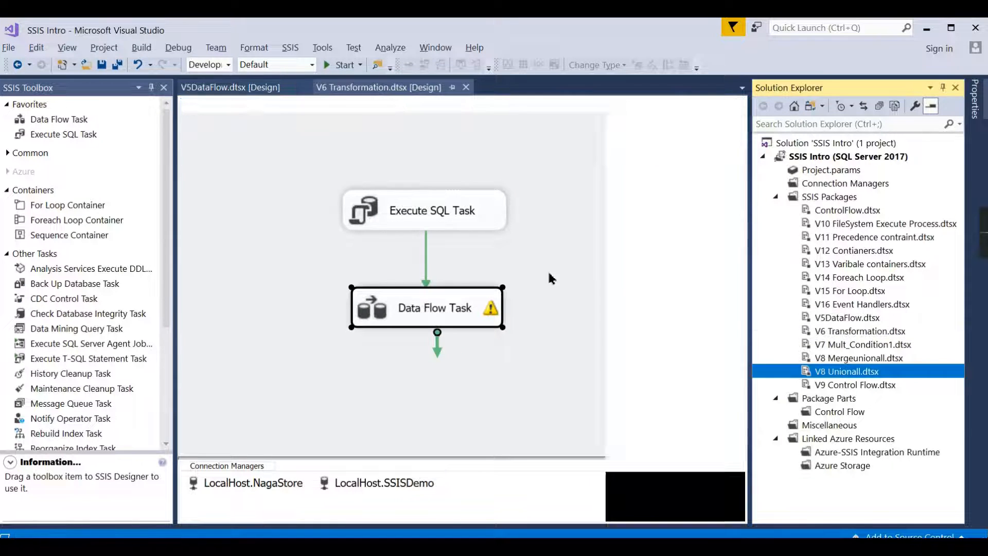
double_click(846, 318)
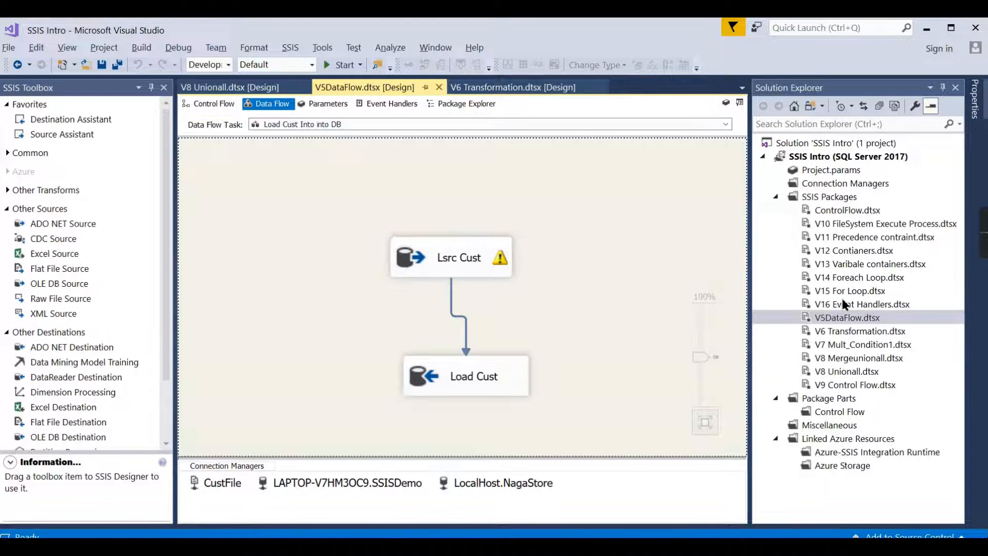
Step: Open the V16 Event Handlers package and examine its three unconnected control flow tasks
double_click(846, 304)
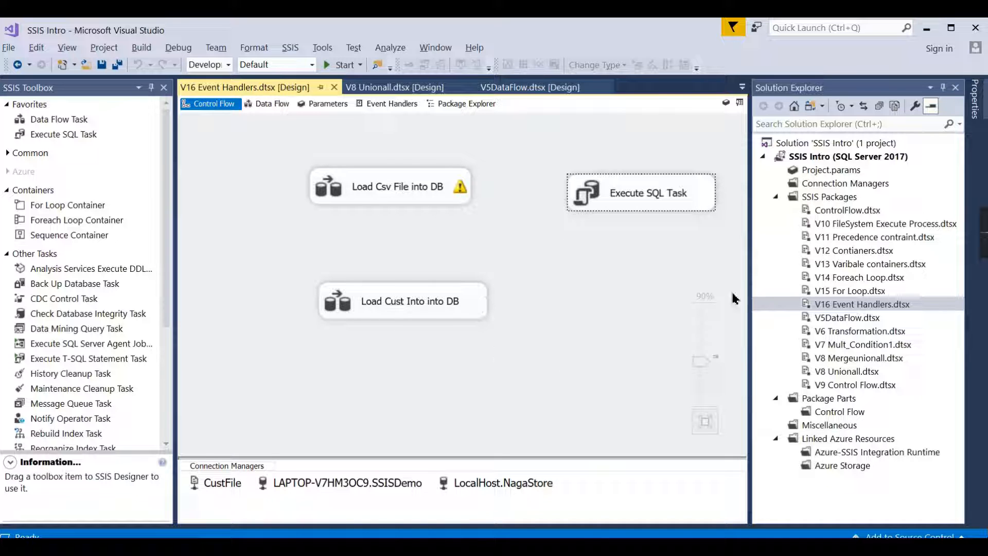
left_click(363, 194)
left_click(622, 203, "ctrl")
left_click(425, 306, "ctrl")
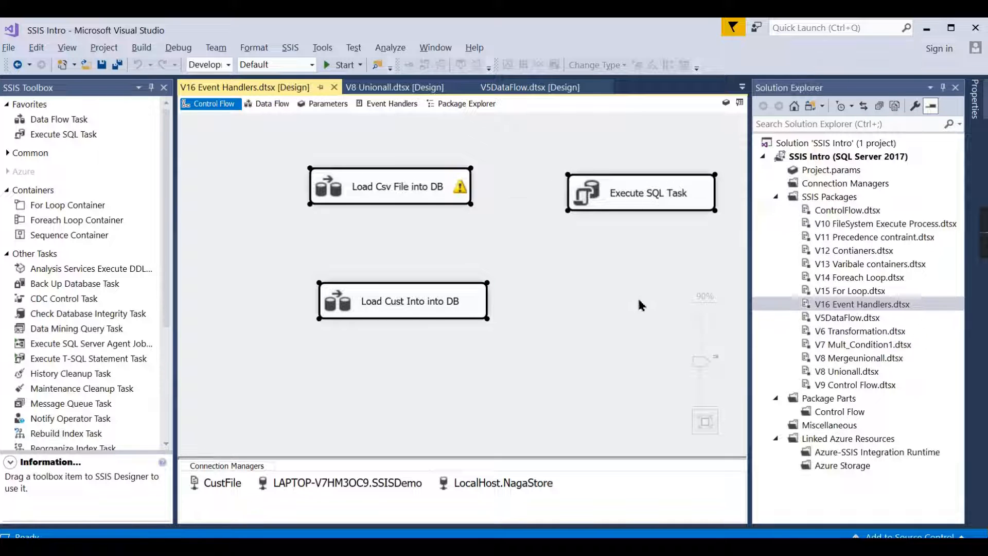
left_click(555, 403)
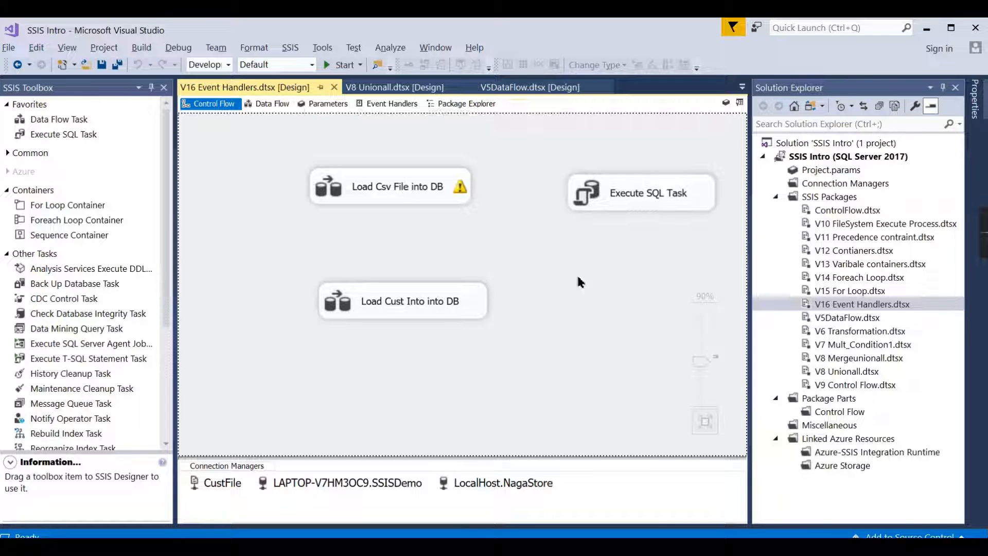
Step: Show the V16 Event Handlers package properties and inspect the MaxConcurrentExecutables setting
right_click(490, 238)
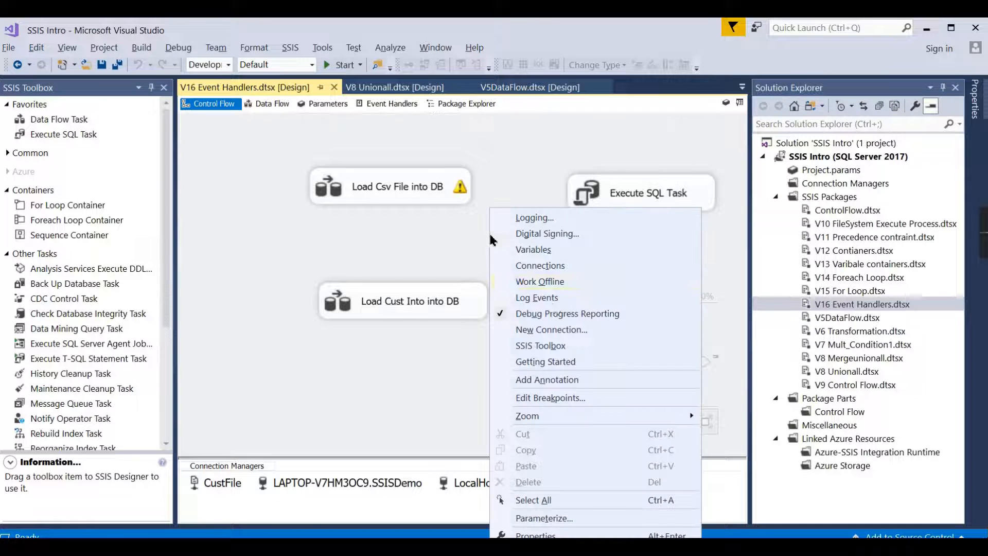
left_click(560, 536)
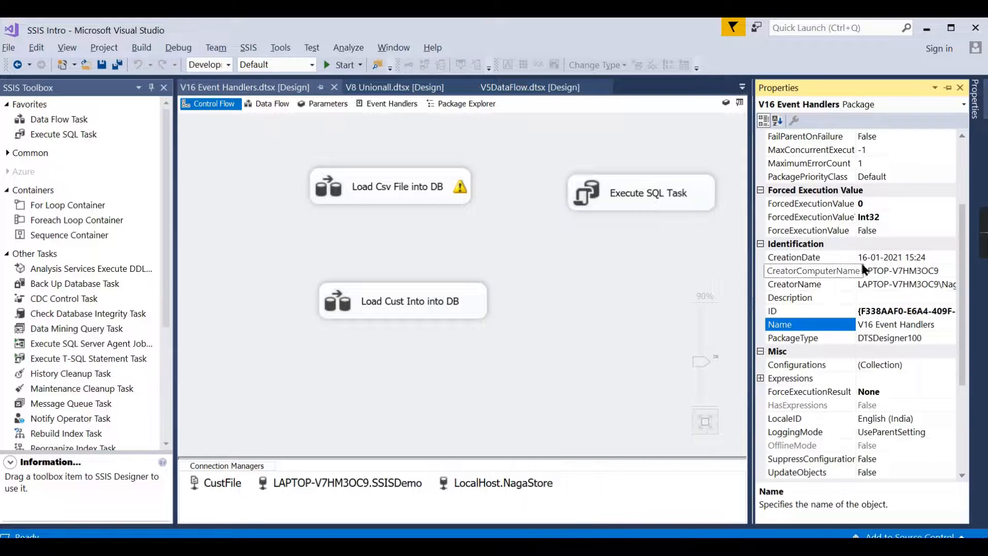
scroll(833, 244, "up", 2)
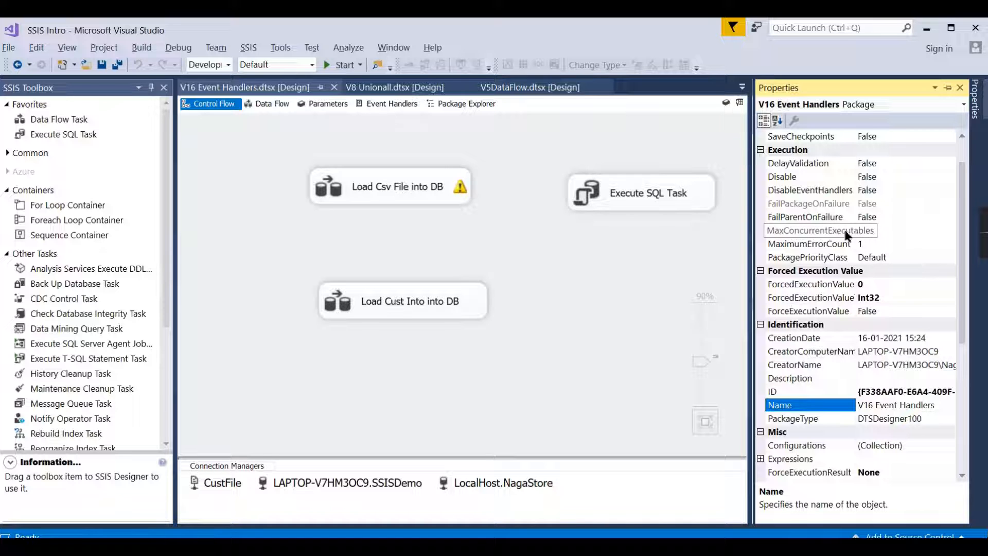
left_click(871, 233)
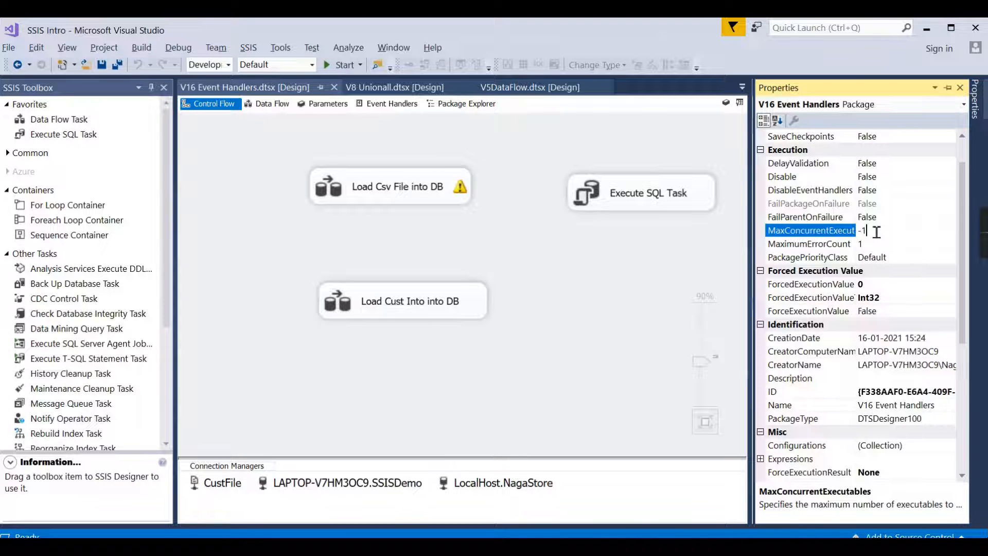
left_click(533, 281)
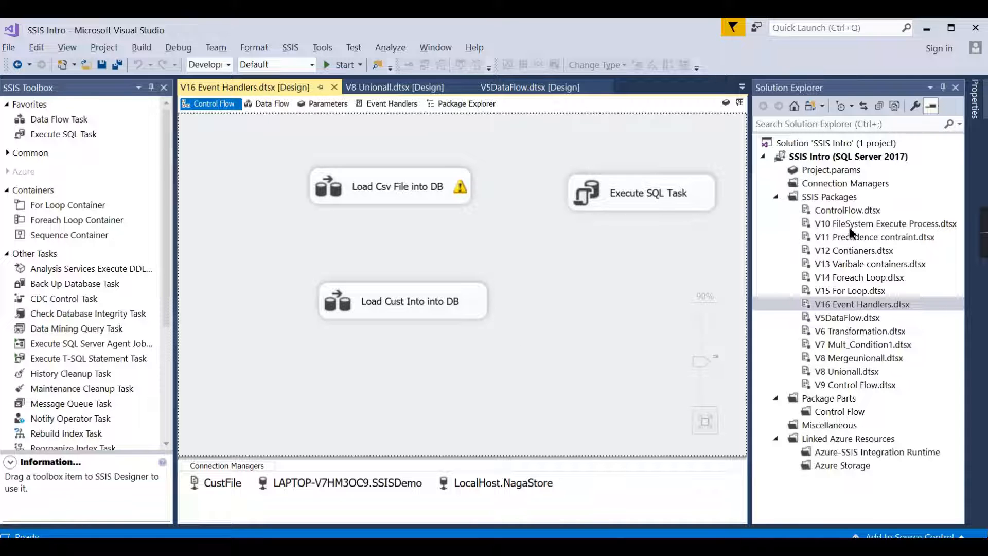
Step: Open the V6 Transformation package's Data Flow Task and review its flow from the NagaStore_Sales source to the SSISS Demo Target
double_click(859, 331)
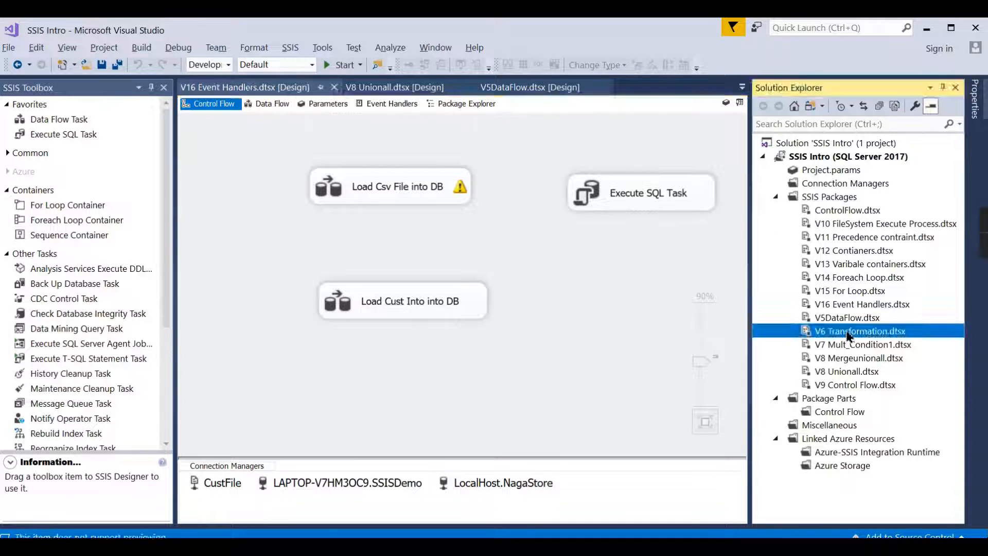
left_click(613, 304)
left_click(363, 313)
double_click(363, 313)
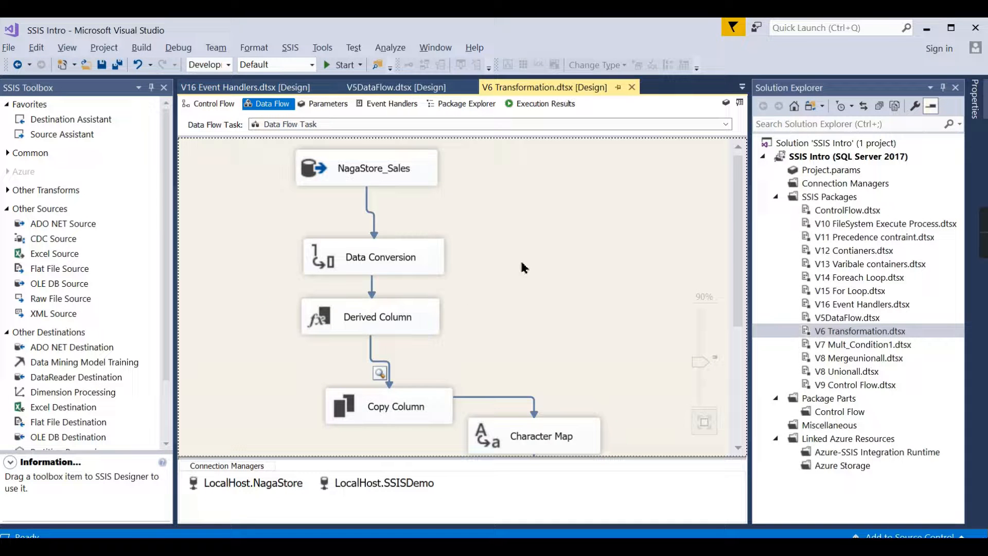
left_click(391, 172)
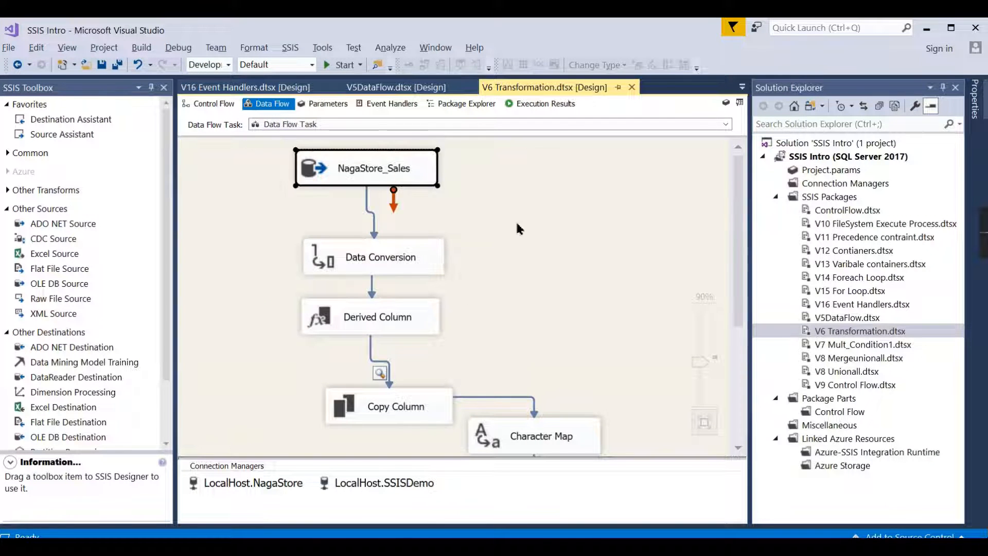
scroll(492, 240, "down", 3)
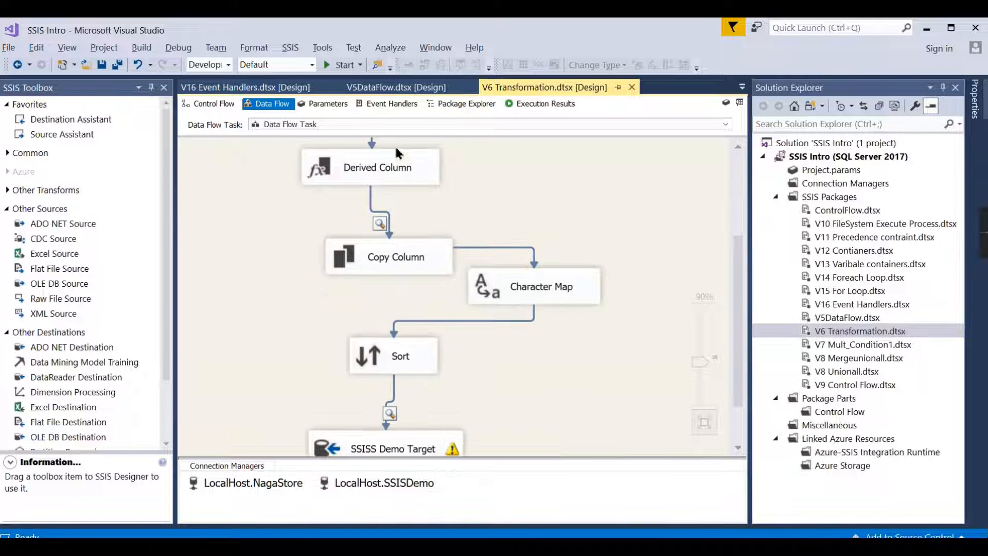
scroll(478, 284, "up", 2)
scroll(463, 309, "down", 3)
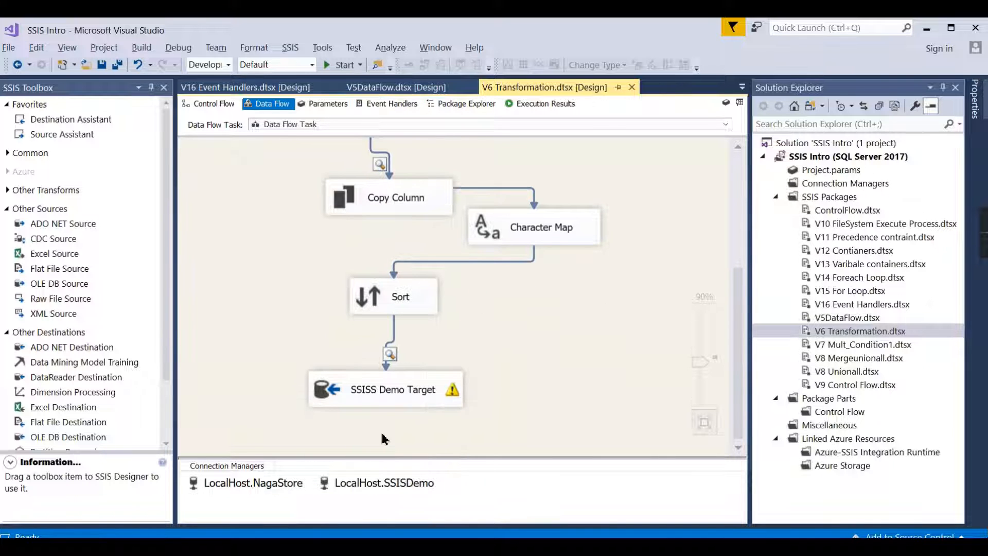
left_click(317, 402)
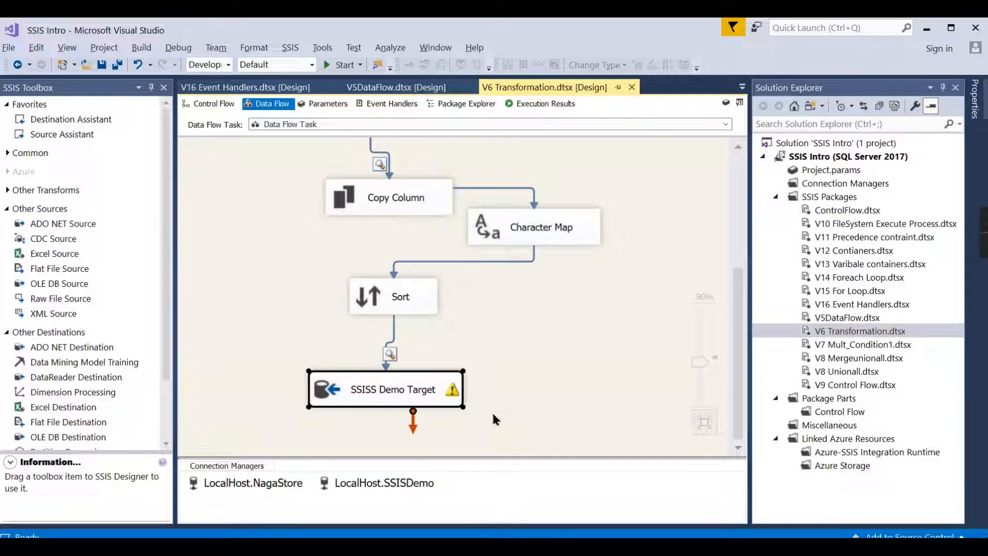
scroll(508, 419, "up", 5)
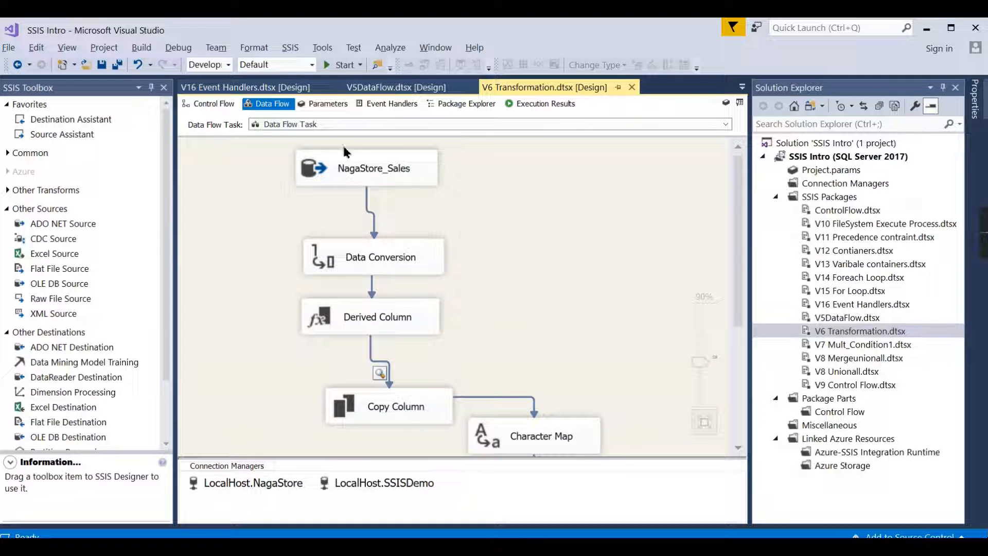
Step: Open the NagaStore_Sales source for editing and compare its SQL command and Table or view data access modes
double_click(323, 176)
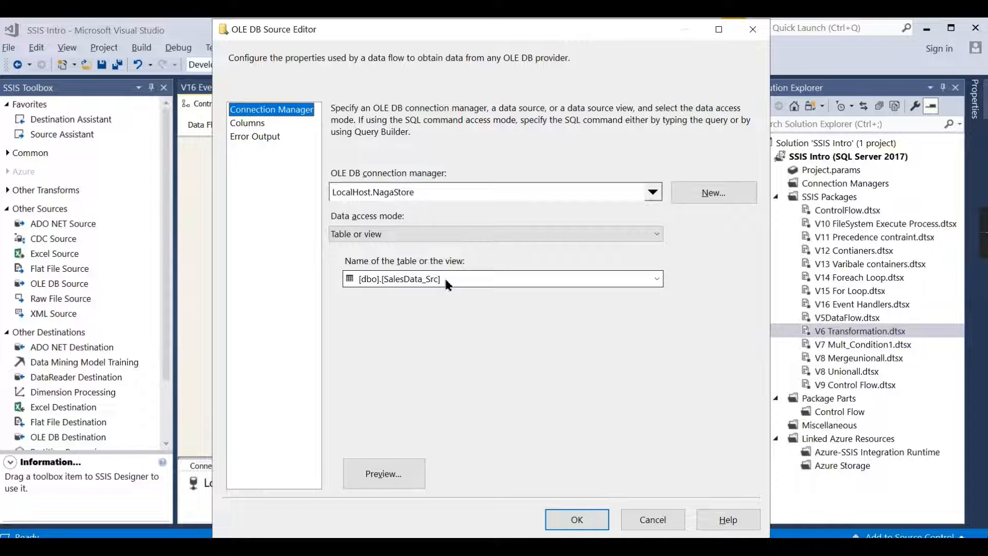
left_click(427, 235)
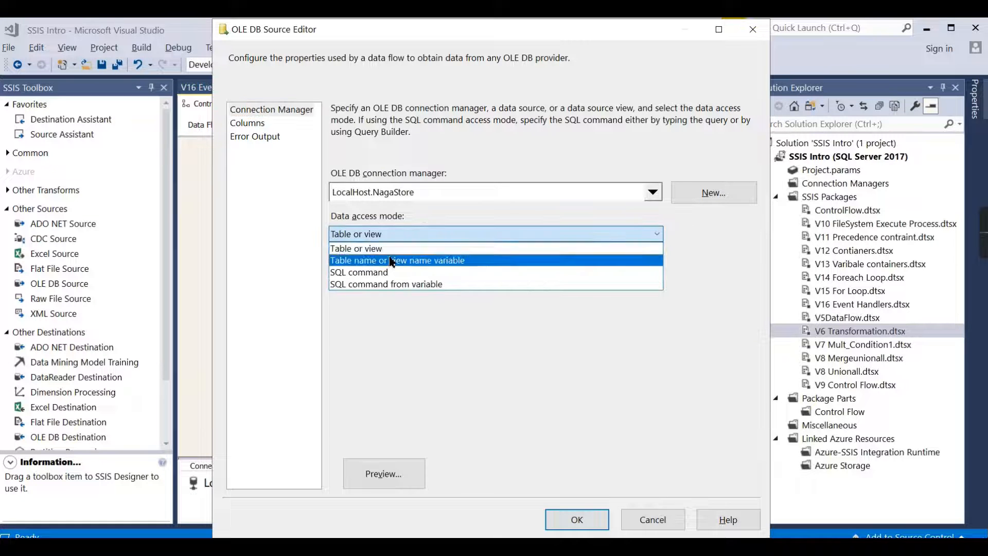
left_click(377, 277)
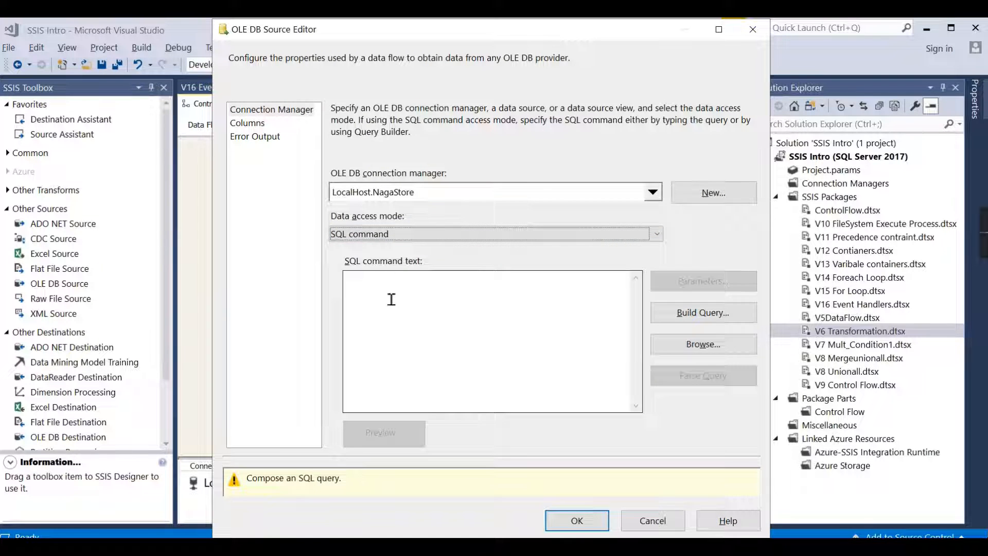
left_click(387, 235)
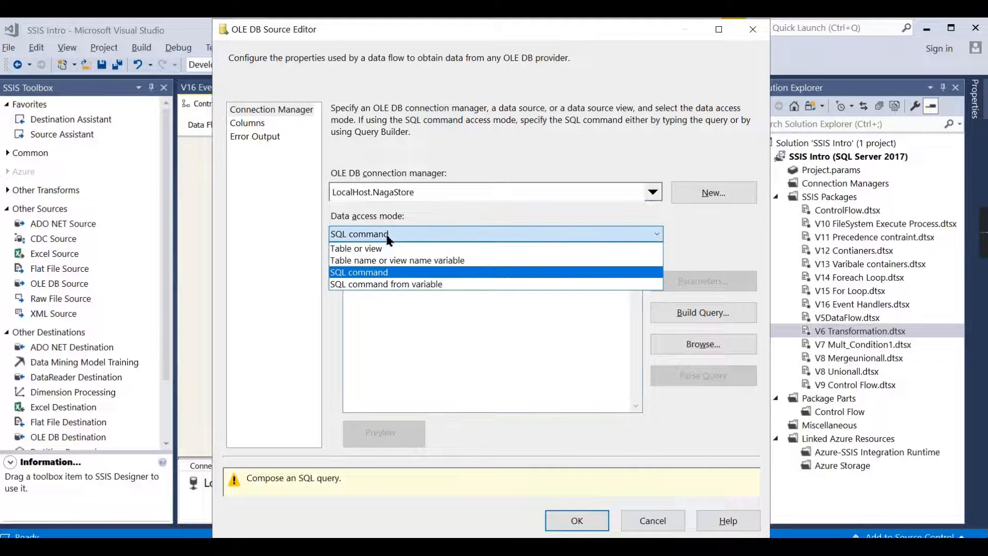
left_click(387, 248)
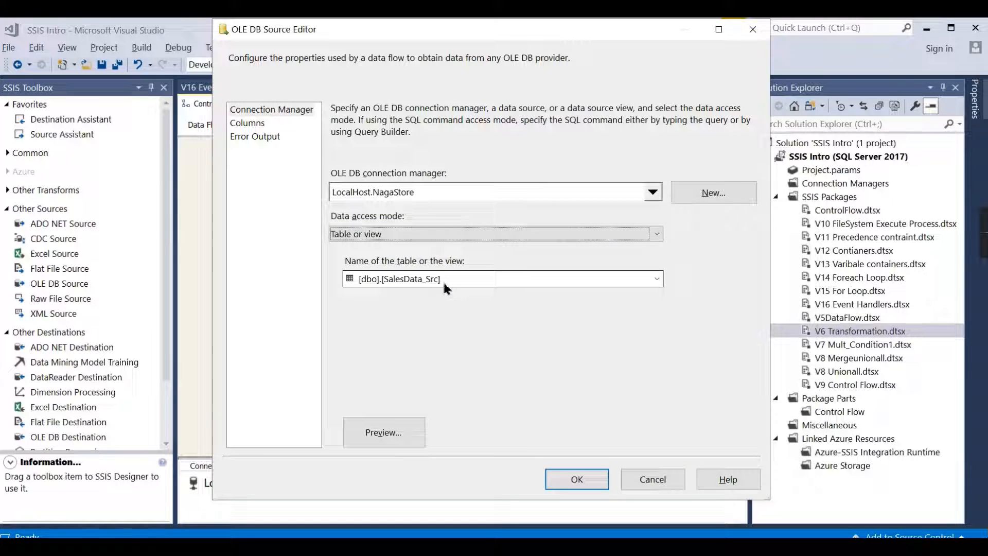
Step: Review which external columns of the SalesData_Src table the source selects and outputs
left_click(240, 125)
scroll(376, 334, "down", 1)
scroll(376, 332, "up", 1)
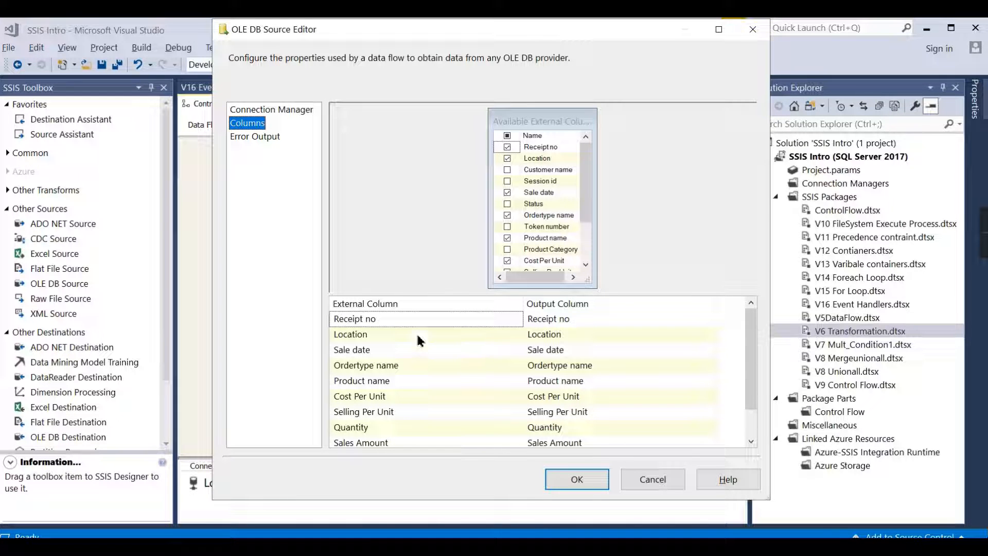
Step: Try the SQL command access mode again, return to Table or view, and close the source editor without saving
left_click(260, 109)
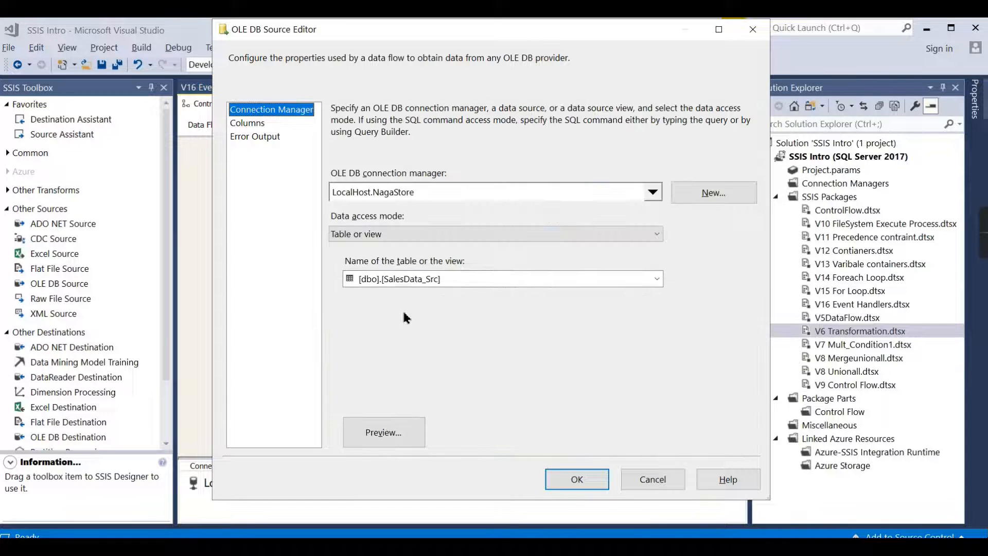
left_click(409, 234)
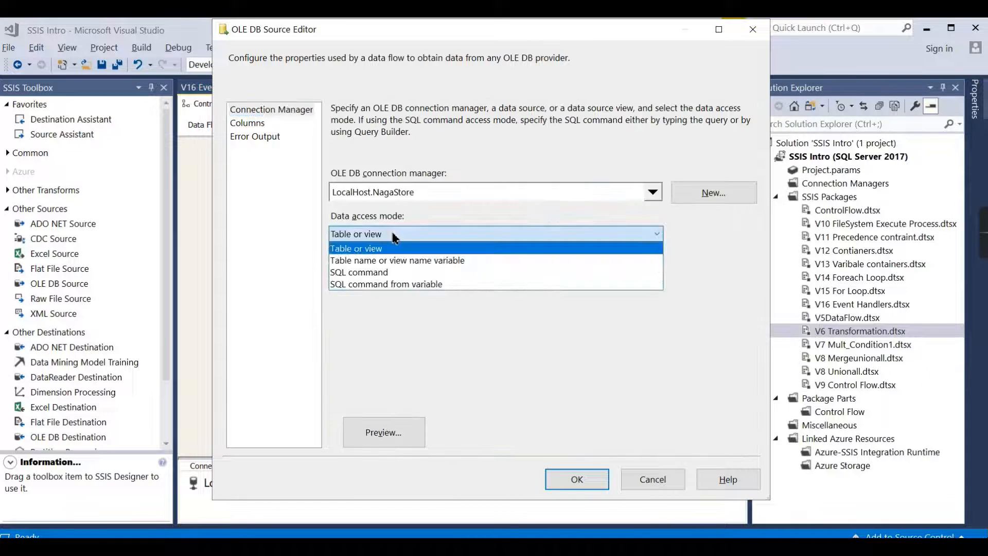
left_click(355, 274)
left_click(374, 301)
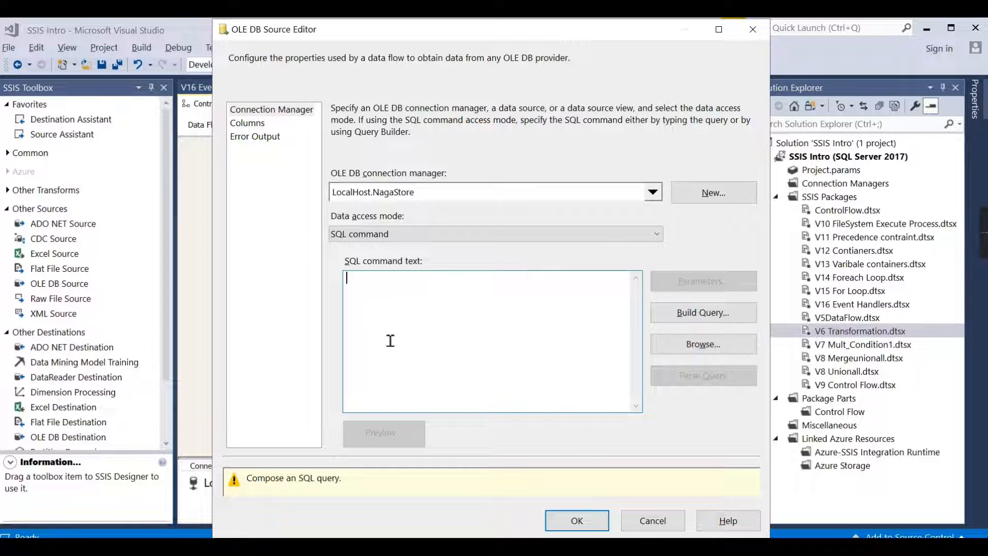
left_click(400, 235)
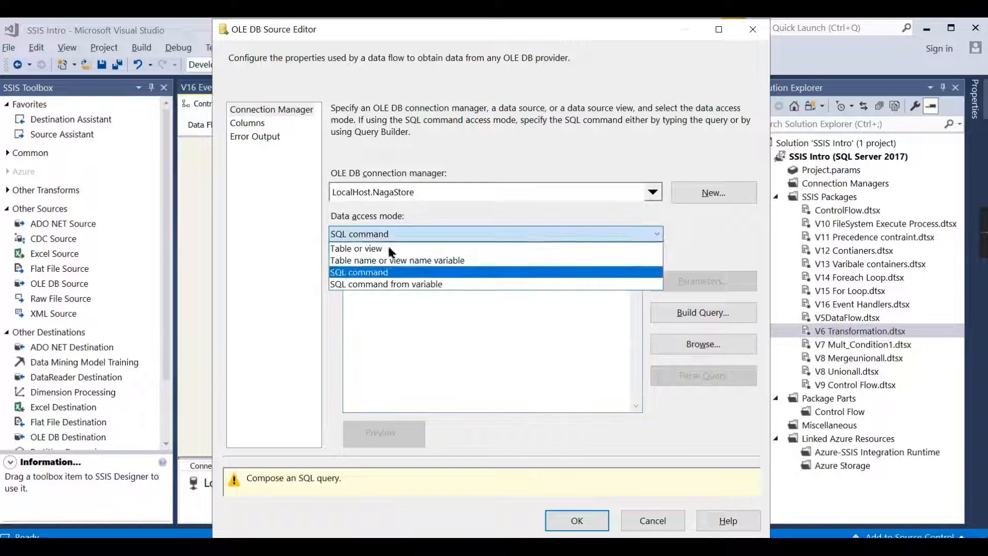
left_click(379, 249)
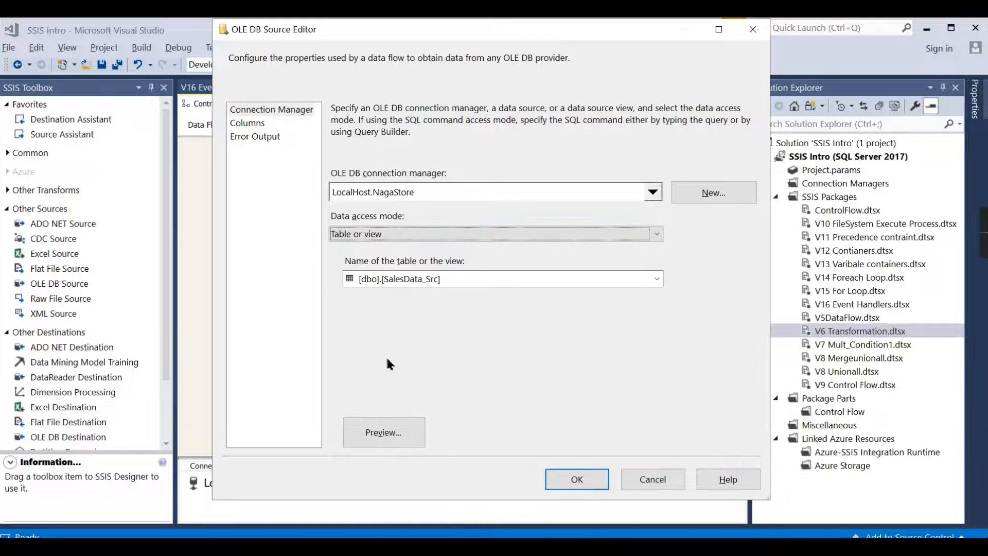
left_click(238, 127)
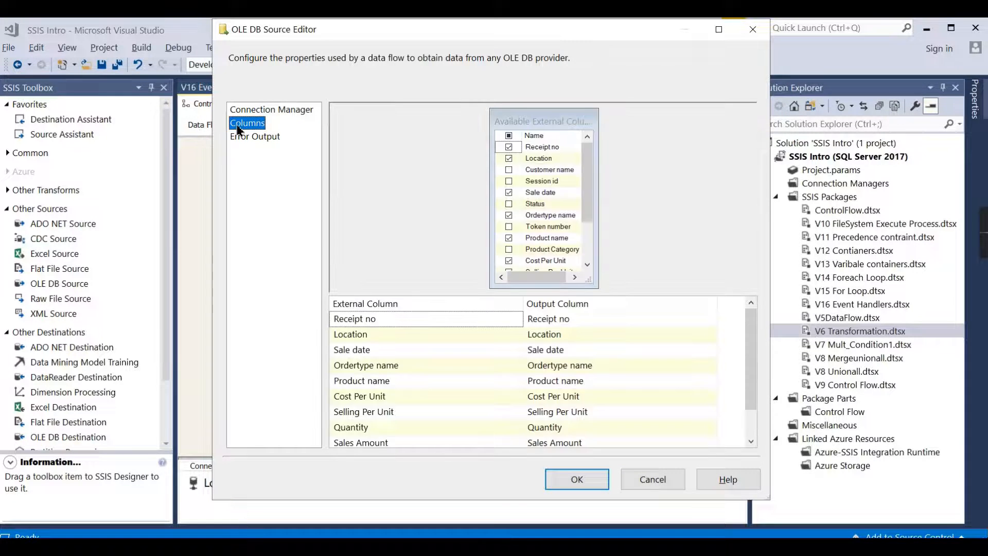
left_click(752, 28)
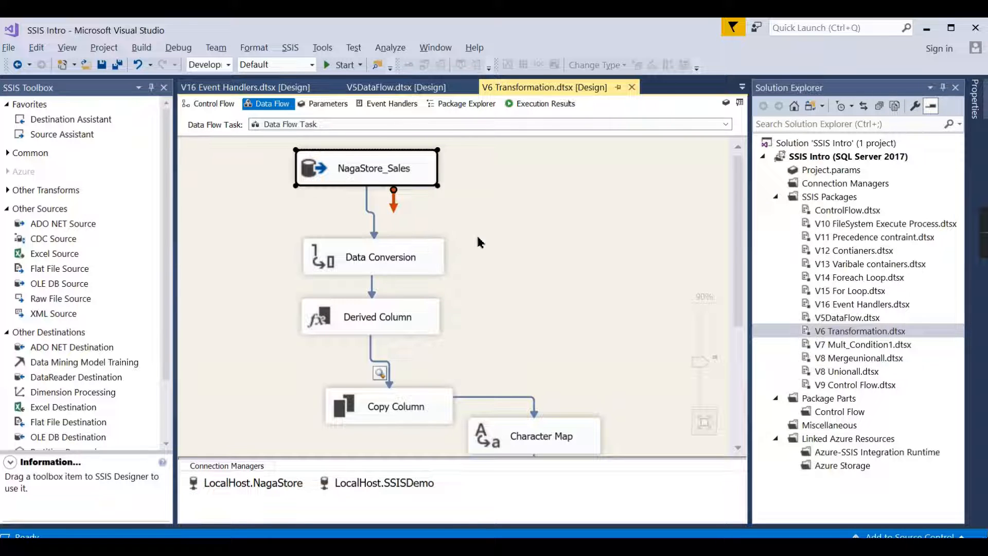
Step: Select the Sort transformation and look up its category on the PowerPoint slide of non-blocking, semi-blocking and blocking transformations
scroll(477, 233, "down", 5)
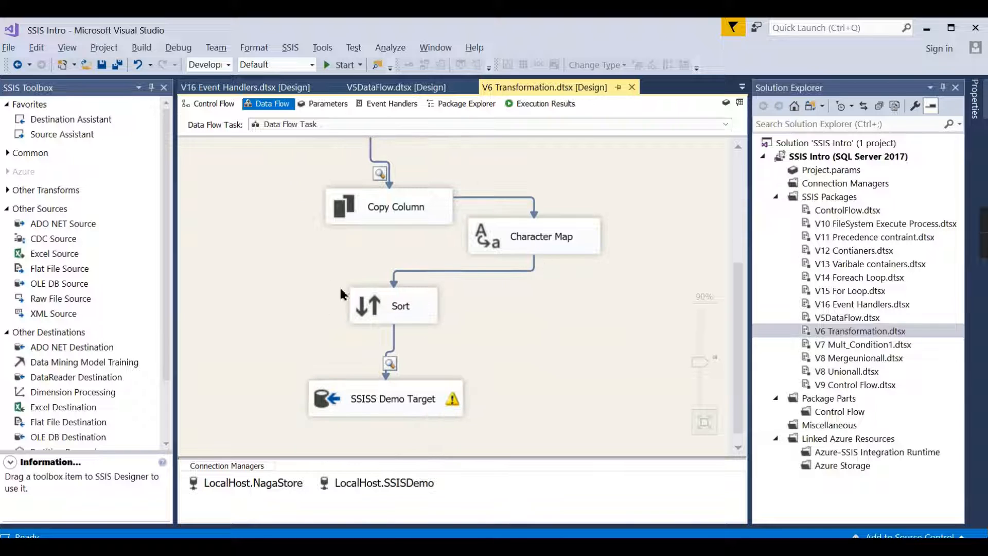
left_click(361, 315)
scroll(455, 305, "up", 4)
scroll(454, 304, "down", 4)
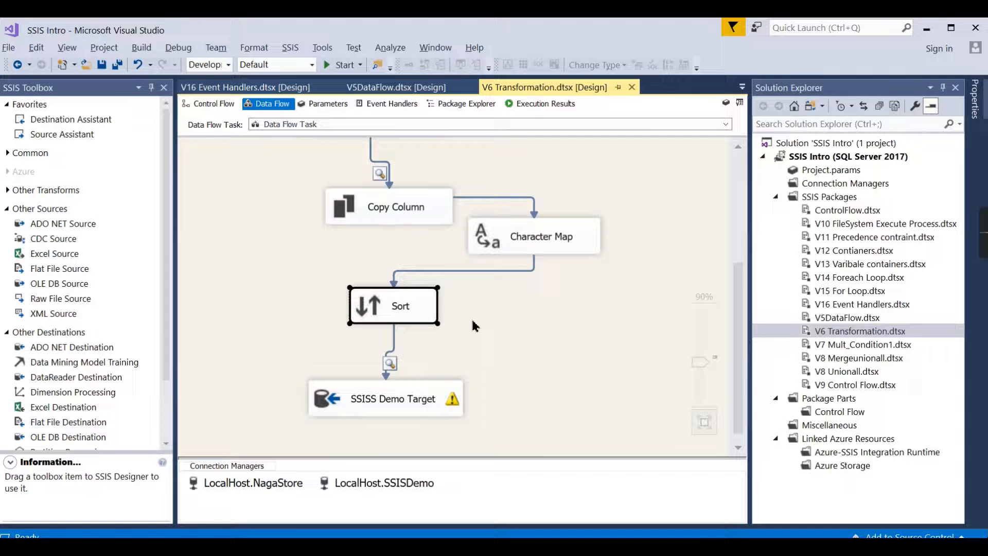
key("alt+Tab")
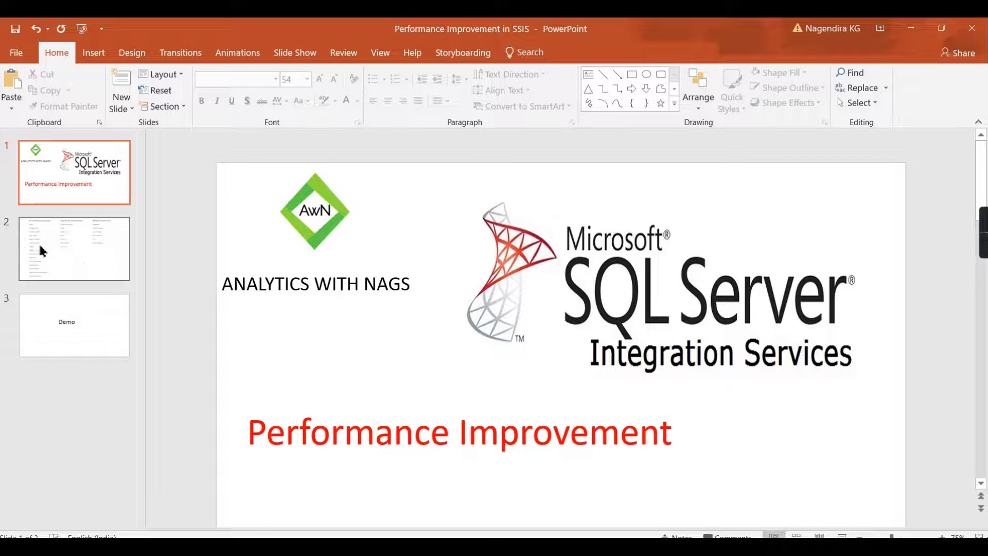
left_click(39, 249)
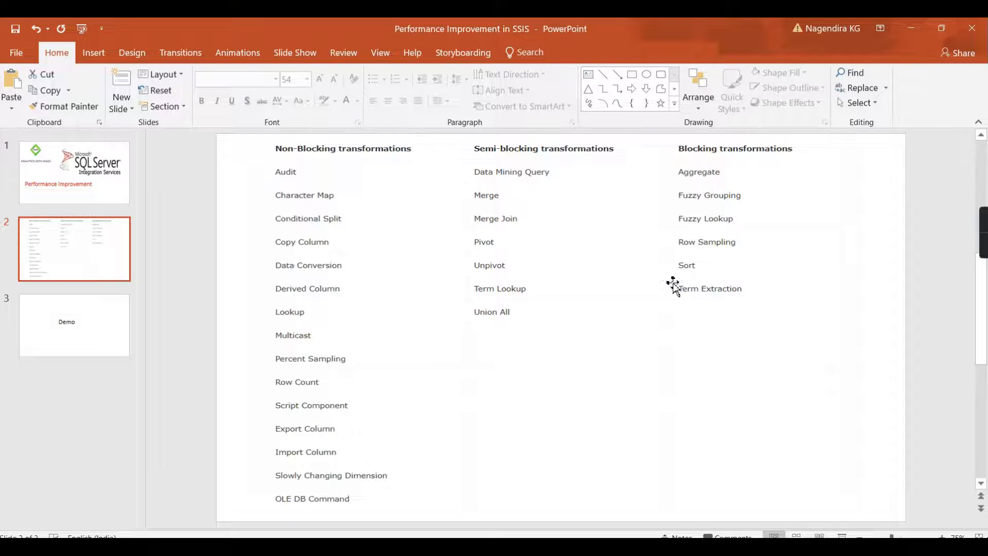
key("alt+Tab")
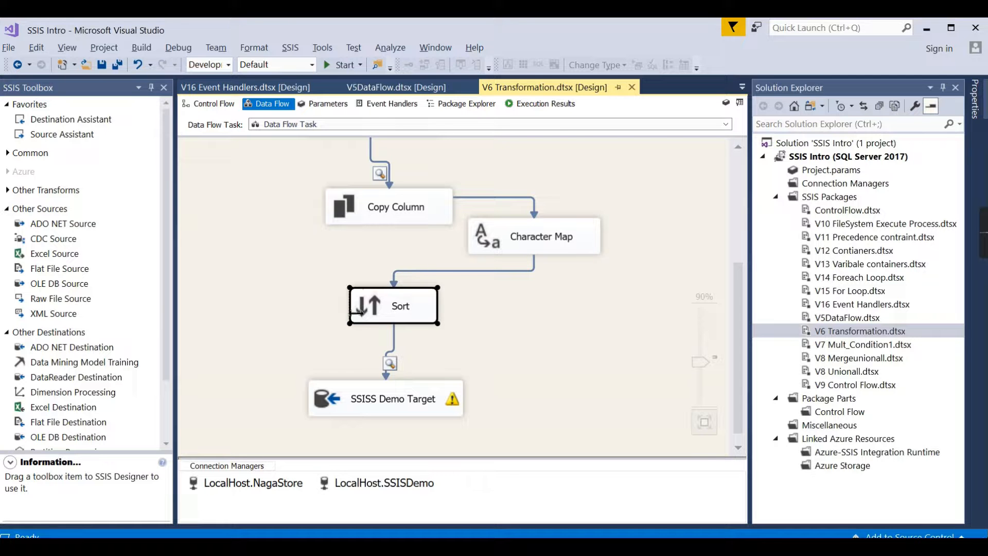
Step: Trace the data flow from NagaStore_Sales through Sort to SSISS Demo Target, and compare its transformations with the PowerPoint category lists
scroll(463, 296, "up", 1)
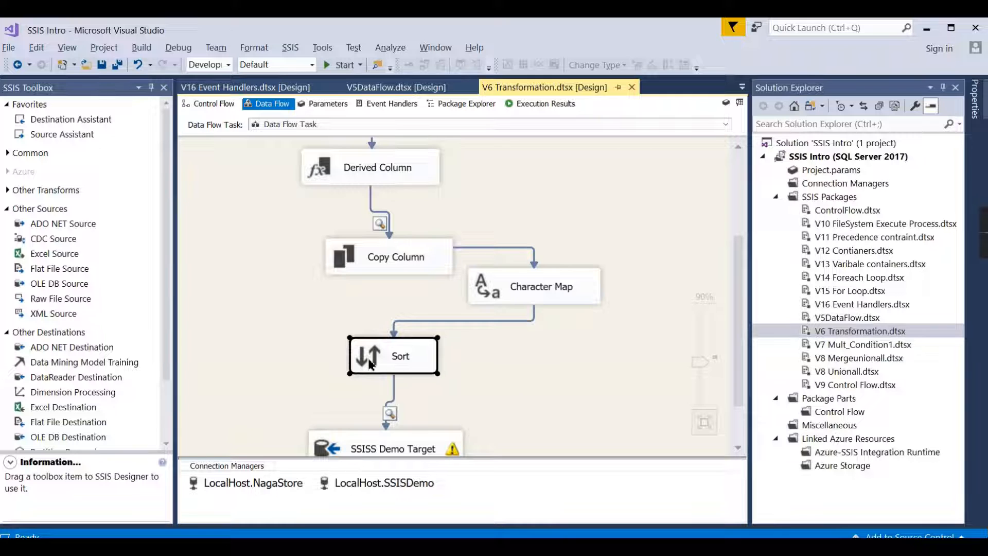
scroll(387, 335, "up", 3)
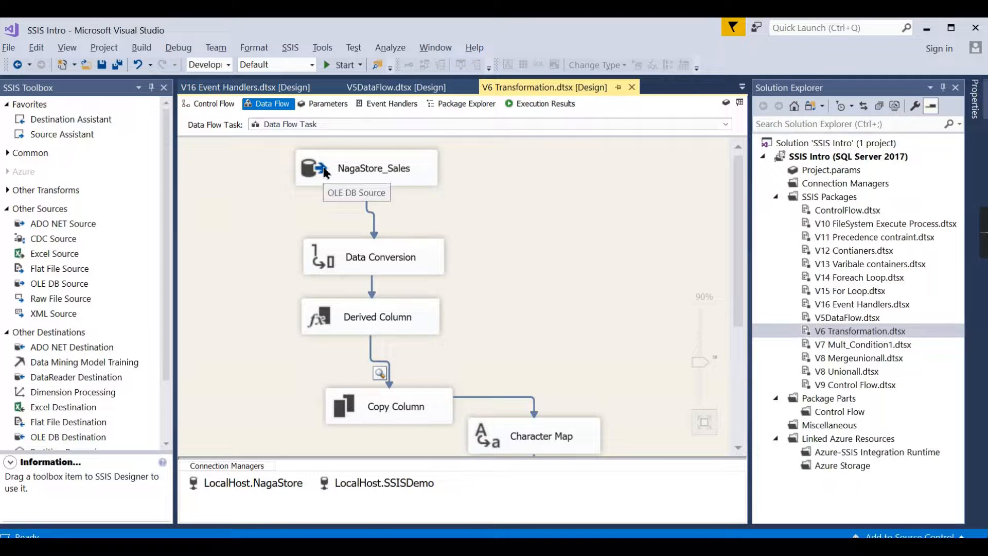
scroll(452, 270, "down", 4)
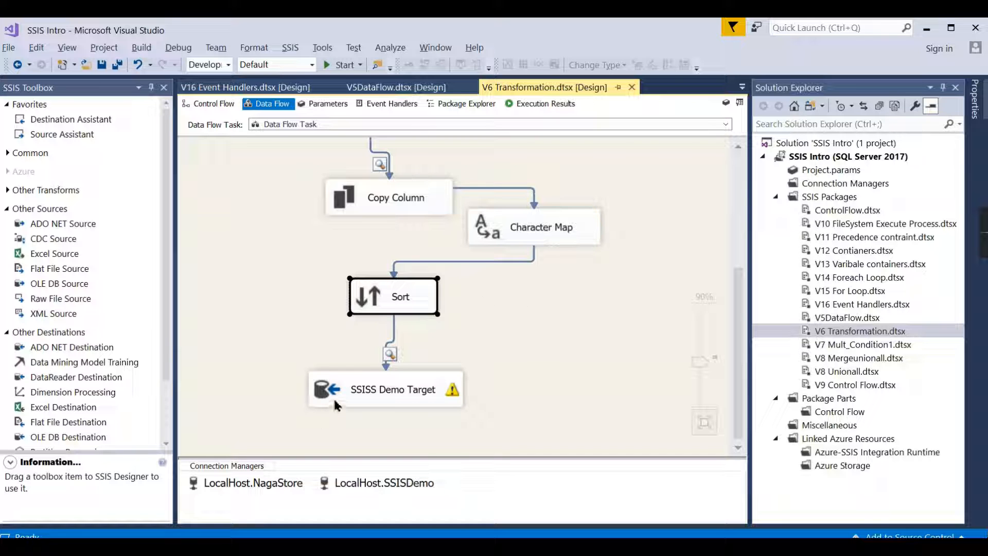
mouse_move(336, 403)
key("alt+Tab")
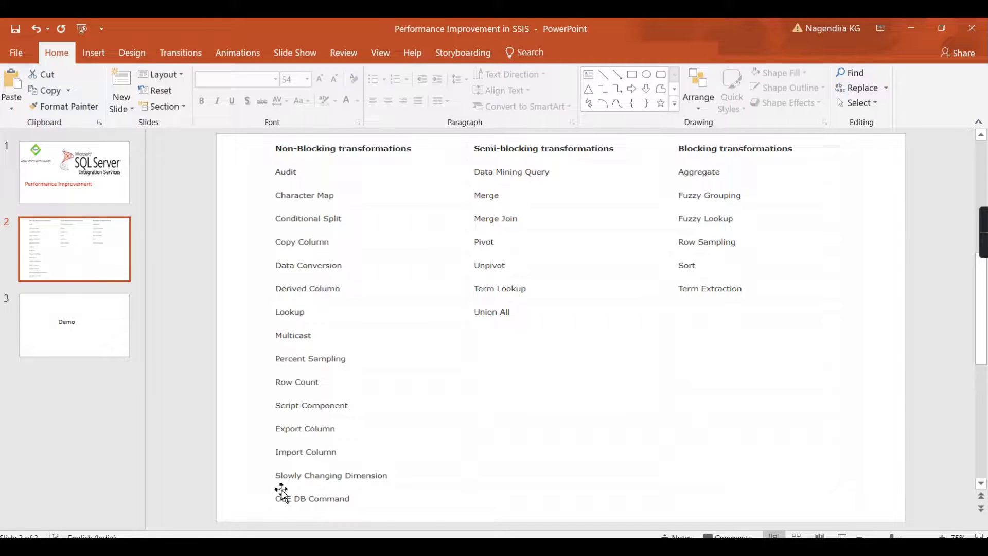
key("alt+Tab")
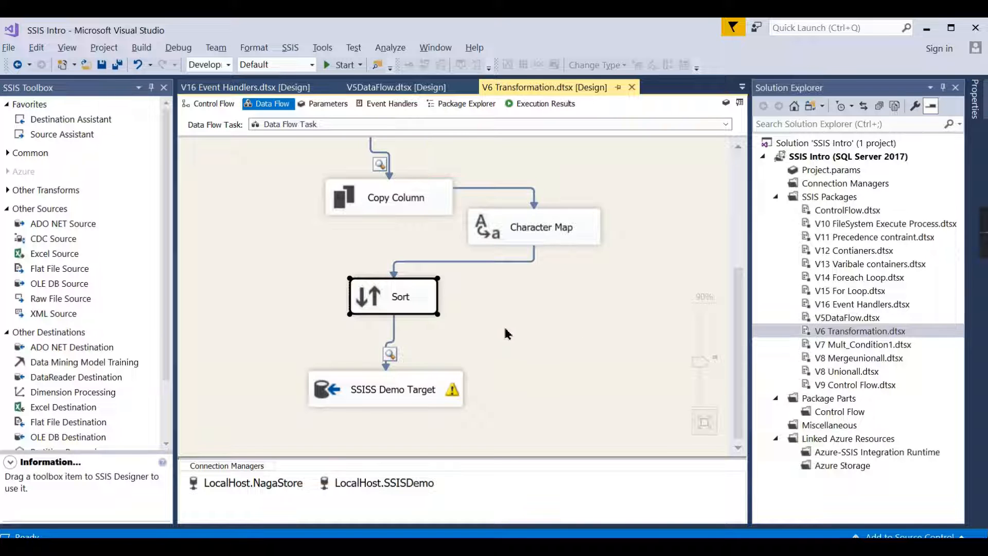
Step: Open the SSISS Demo Target destination for editing, review its data access modes including fast load, and close it without saving
double_click(328, 401)
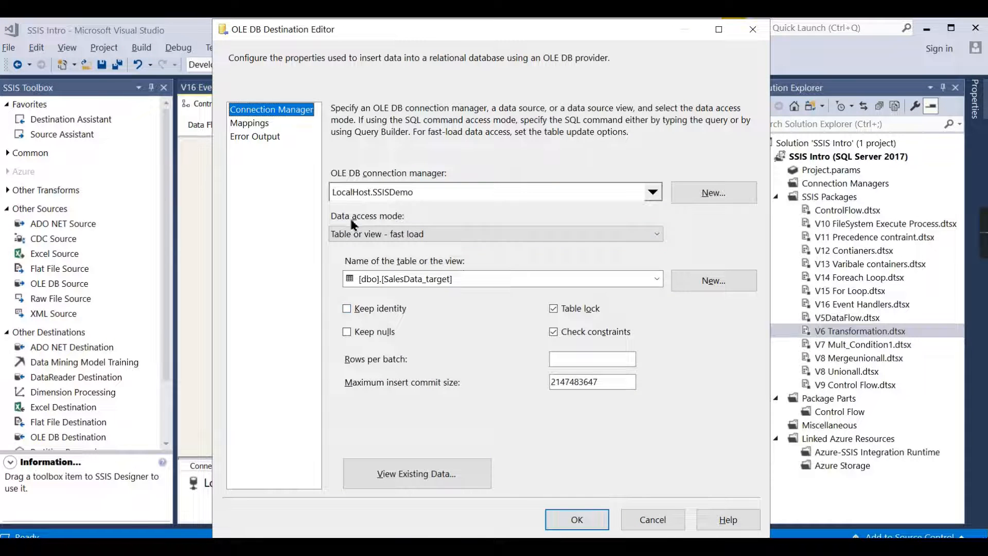
left_click(370, 232)
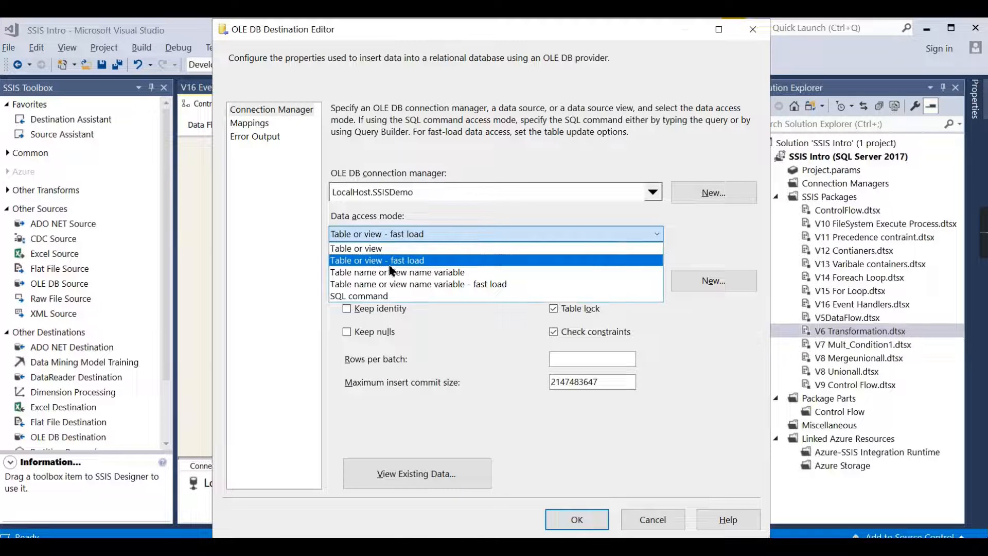
left_click(388, 214)
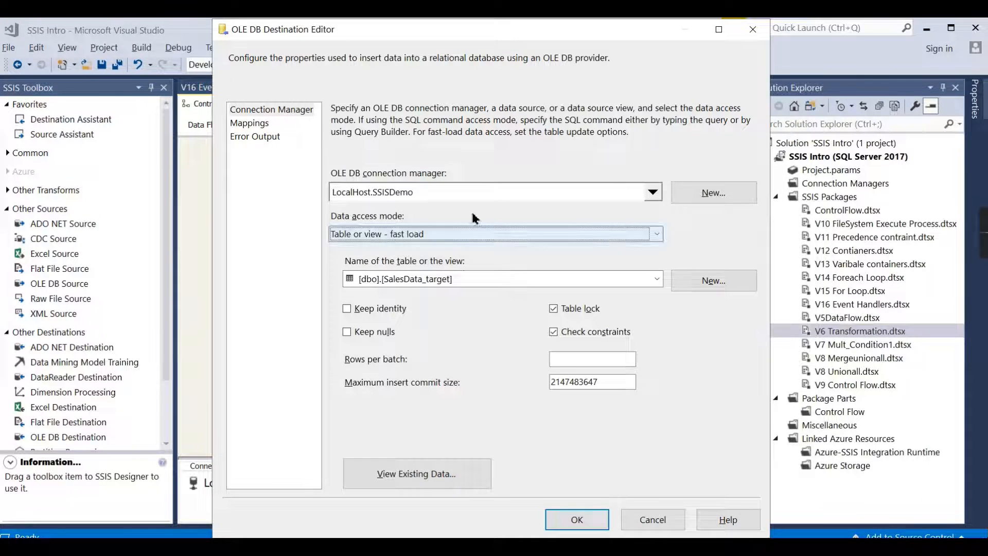
left_click(752, 29)
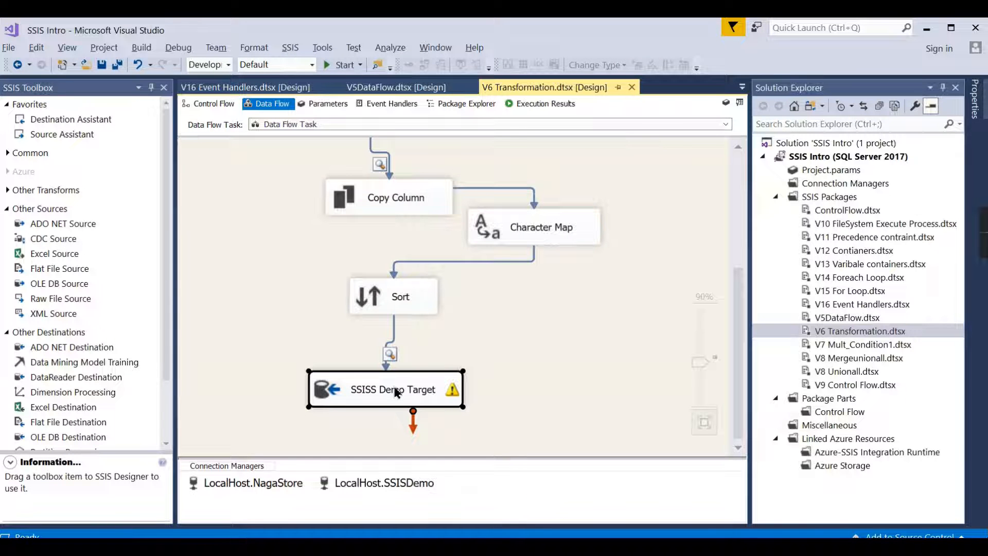
Step: Review the package's control flow alongside the contents of its Data Flow Task, ending on the control flow
left_click(211, 104)
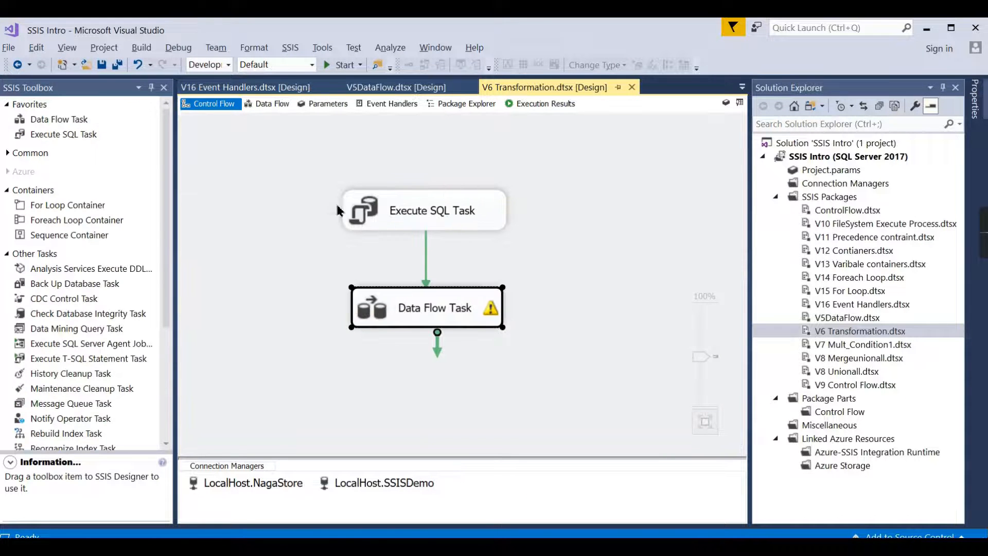
double_click(384, 309)
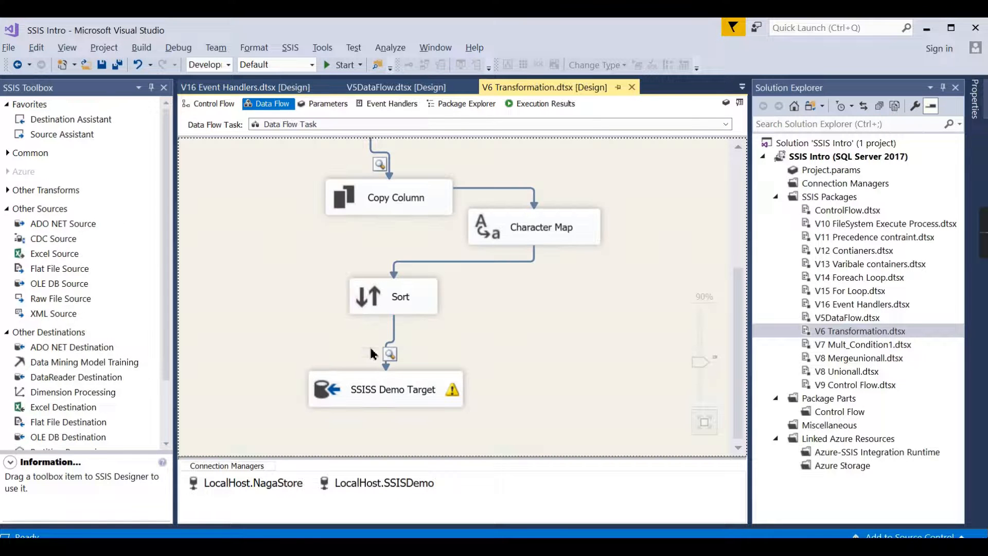
left_click(211, 103)
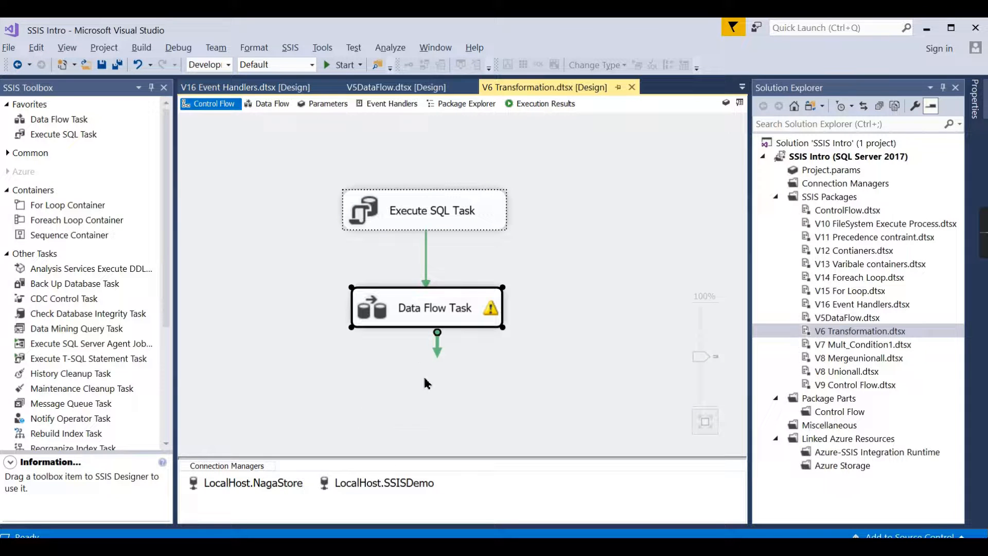
double_click(385, 318)
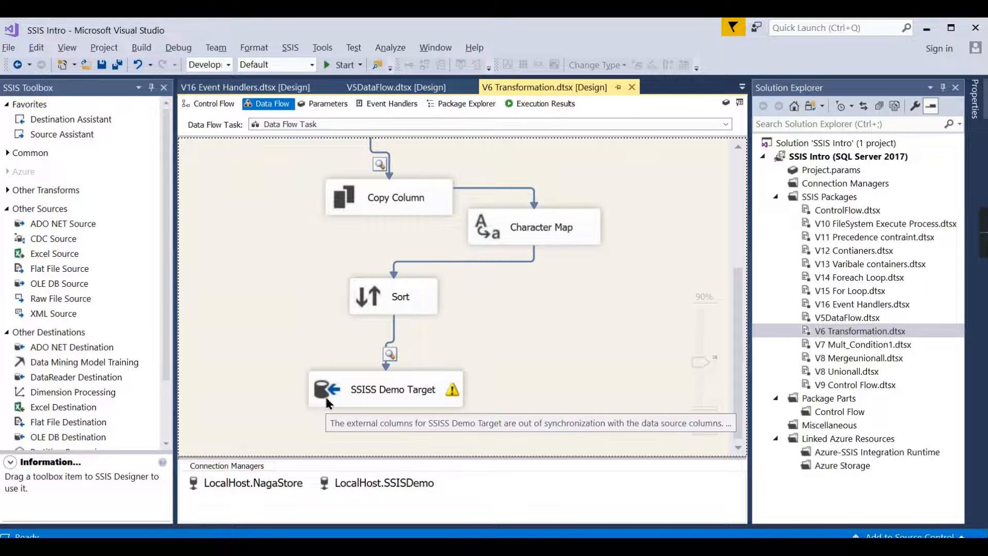
left_click(211, 104)
Step: Set the AutoAdjustBufferSize property of the Data Flow Task to True
left_click(553, 261)
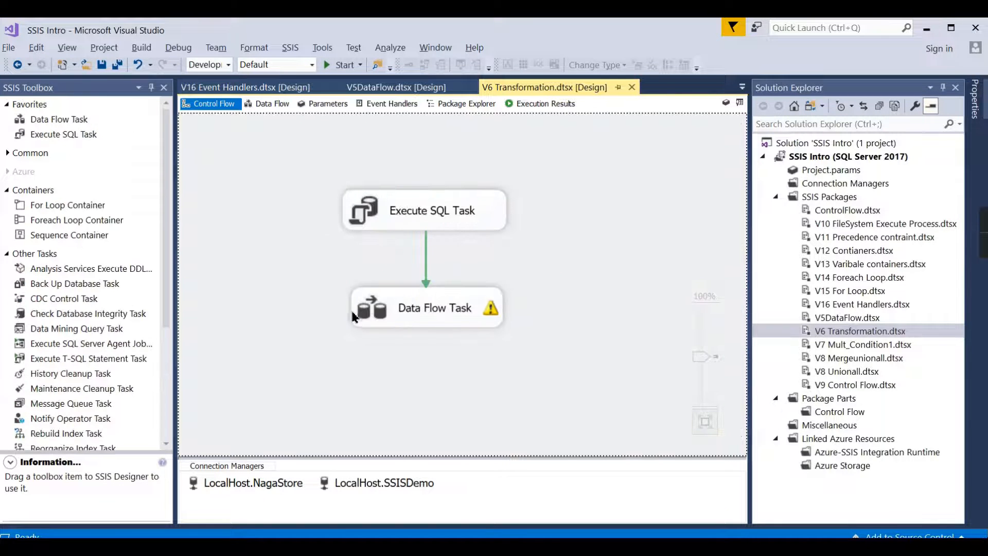
left_click(379, 311)
right_click(378, 312)
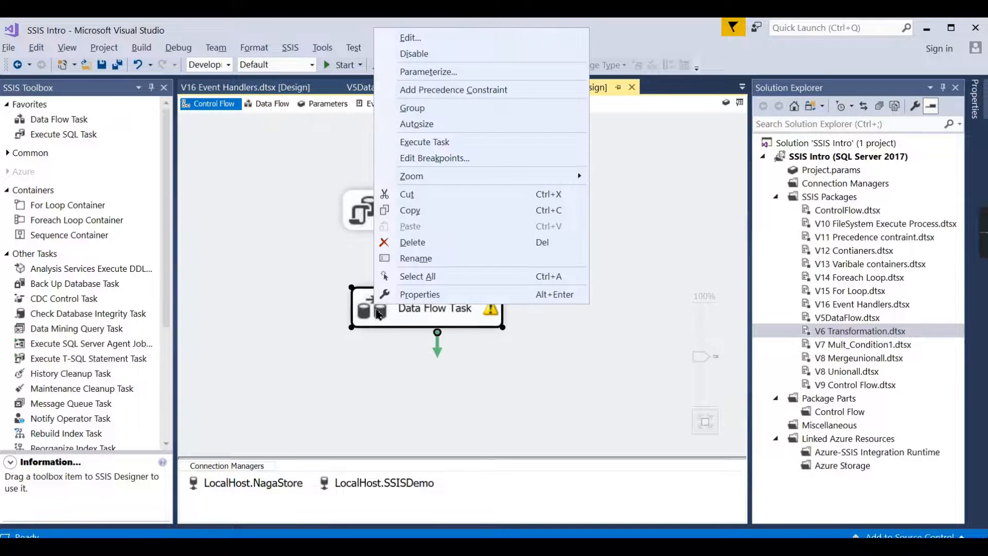
left_click(398, 299)
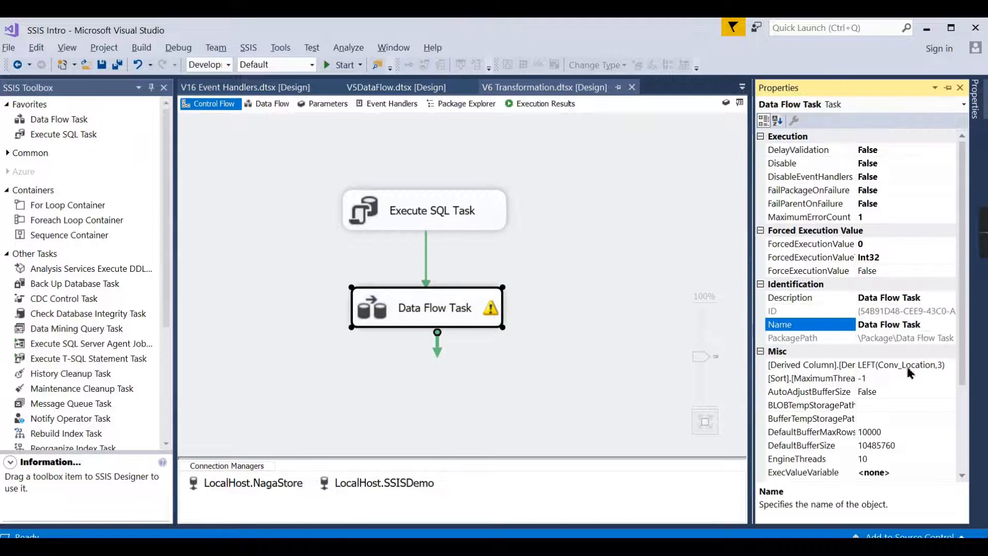
scroll(910, 372, "down", 2)
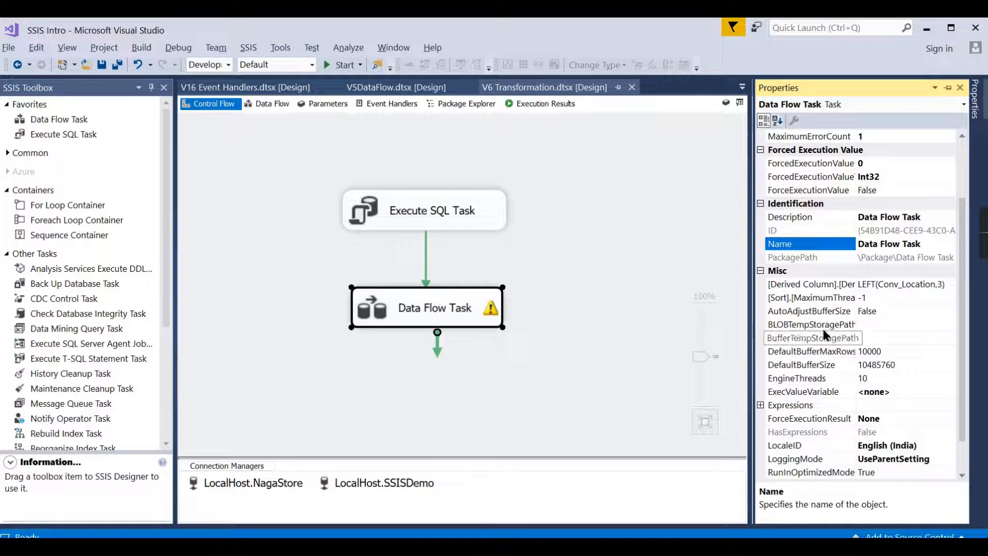
left_click(908, 312)
left_click(950, 311)
left_click(877, 338)
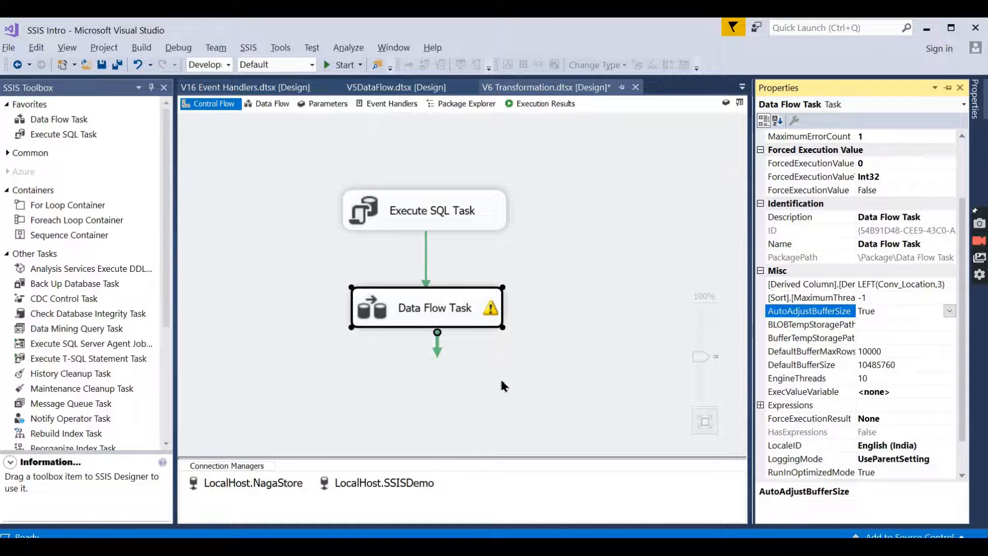
left_click(623, 270)
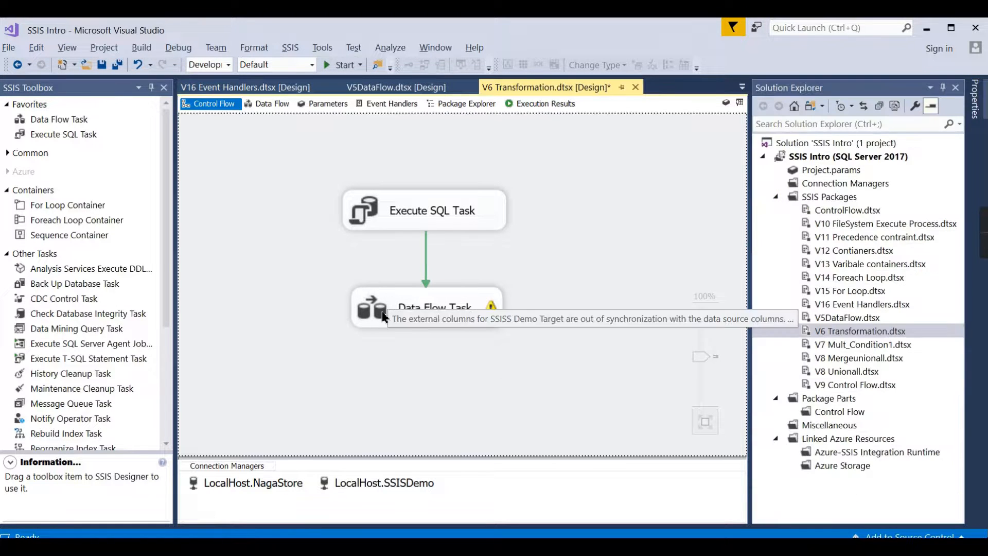